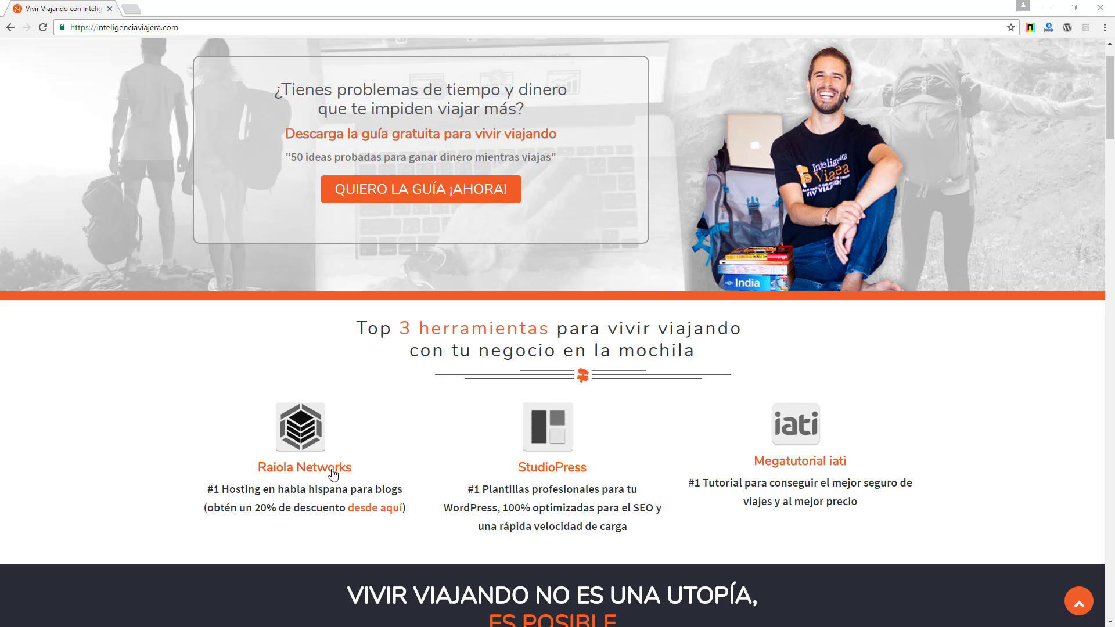
- Open the Raiola Networks hosting offer from the blog's Top 3 herramientas list
left_click(331, 471)
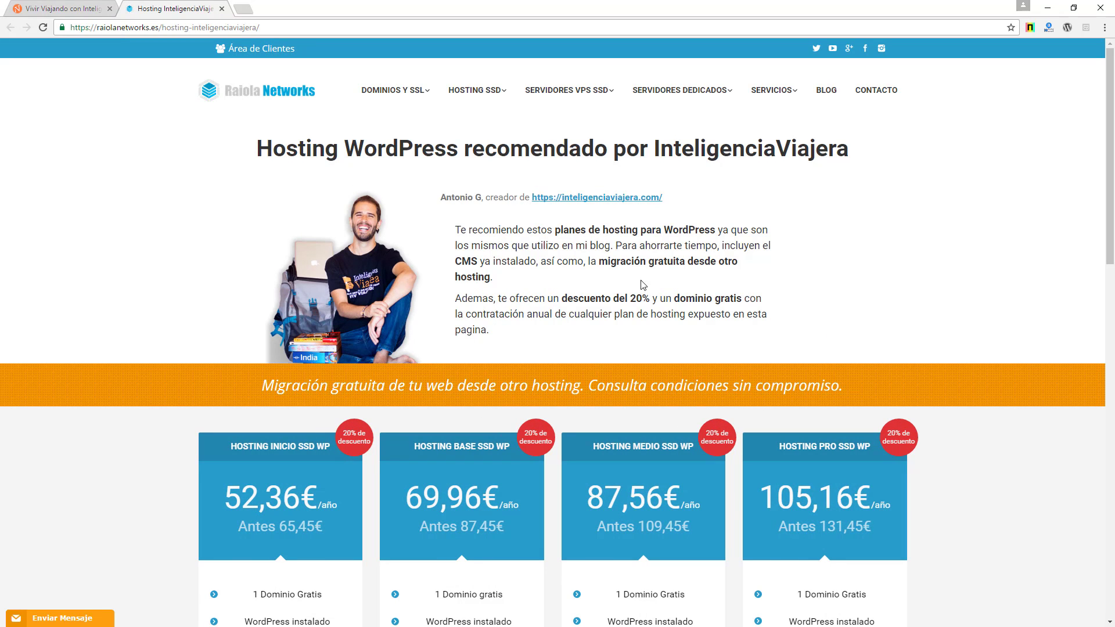
- Choose the Hosting Inicio SSD WP plan at 52,36€/año from the pricing cards
scroll(578, 291, "down", 3)
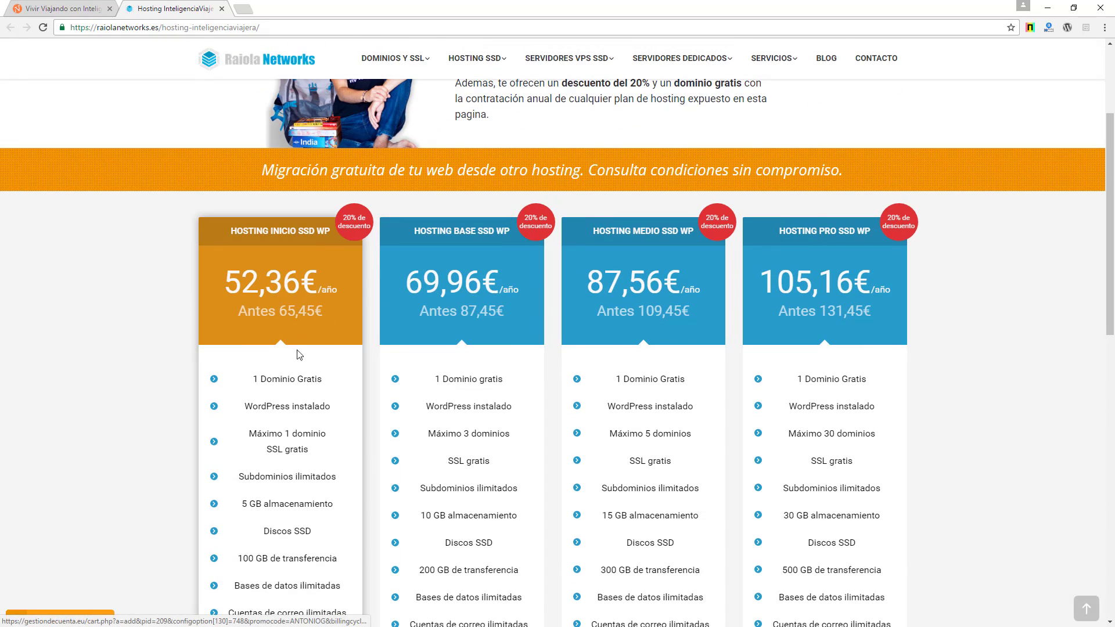
left_click(297, 388)
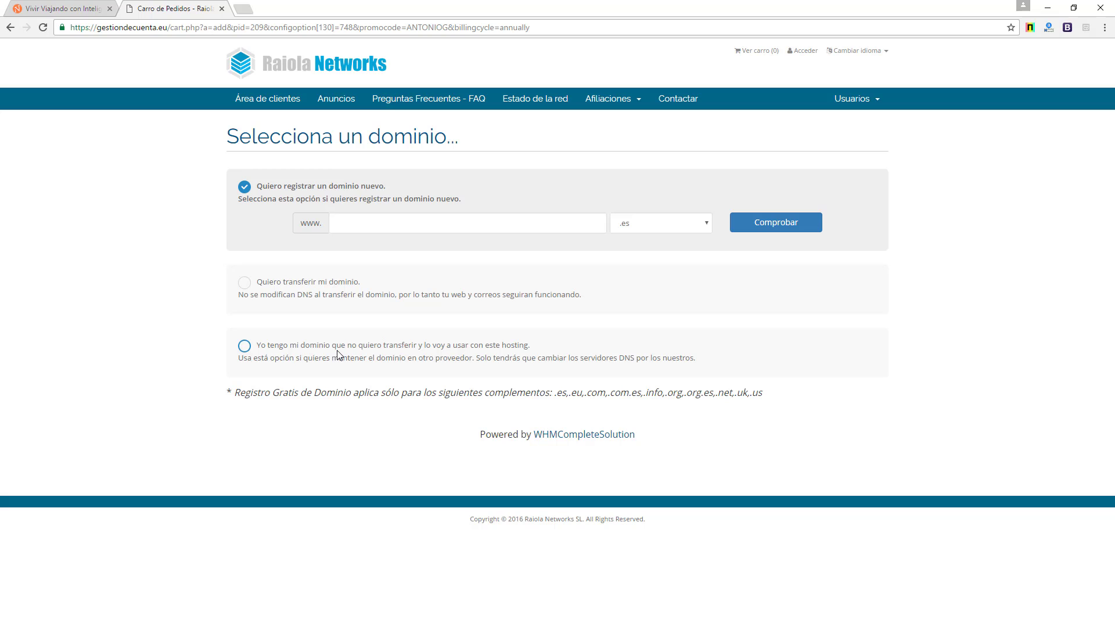
- Use the already-owned domain dominiodeejemplo with extension es for the hosting order
left_click(297, 352)
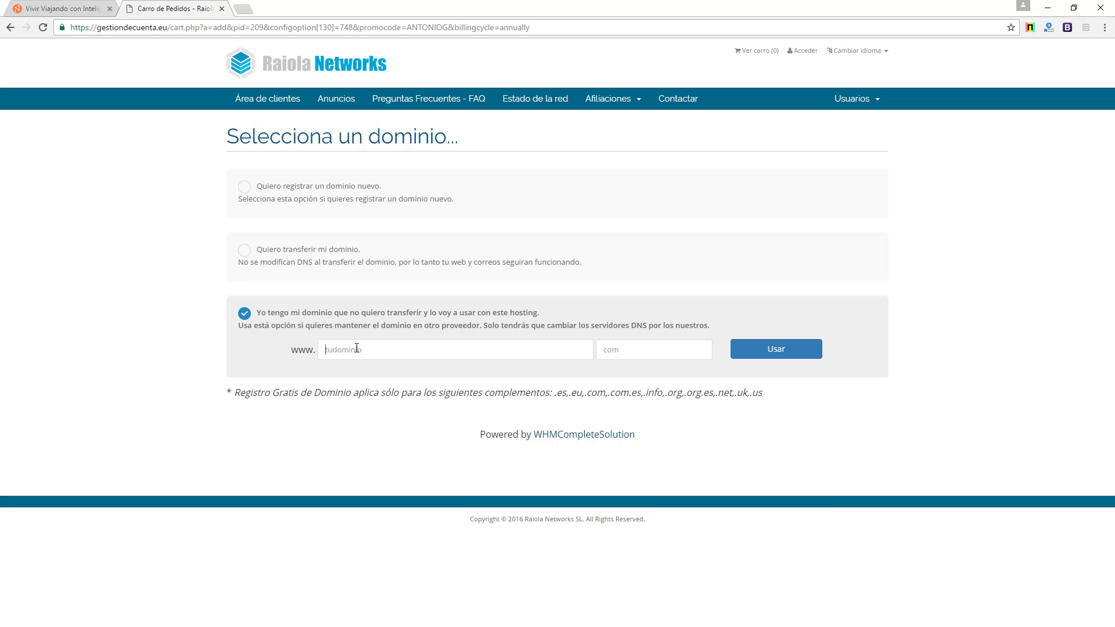
type("dominiodeejemplo")
key("Tab")
type("es")
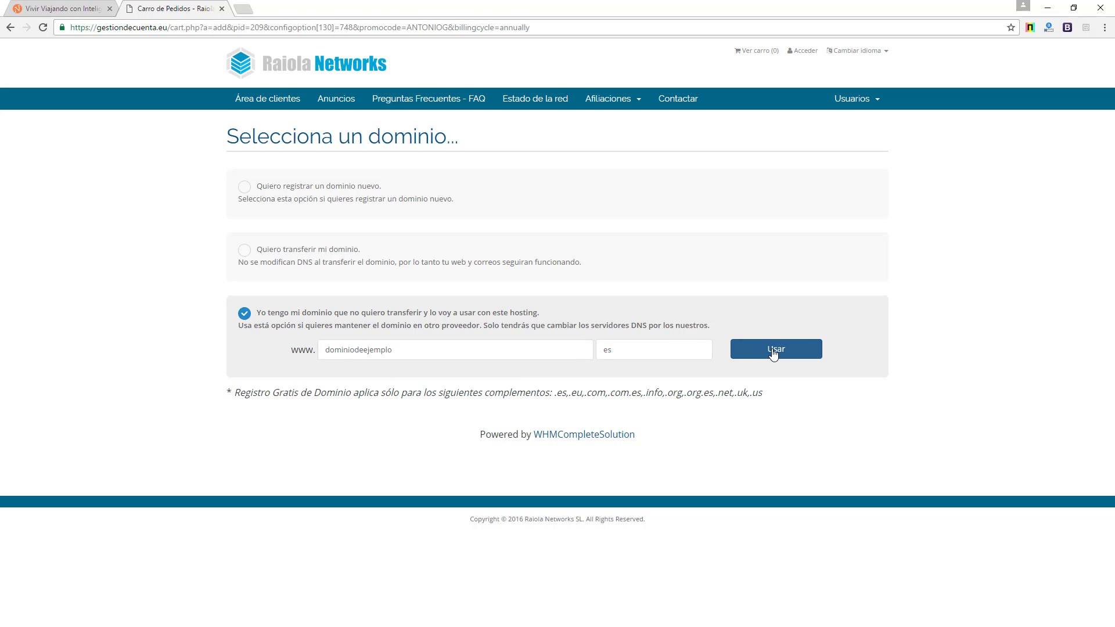
left_click(773, 352)
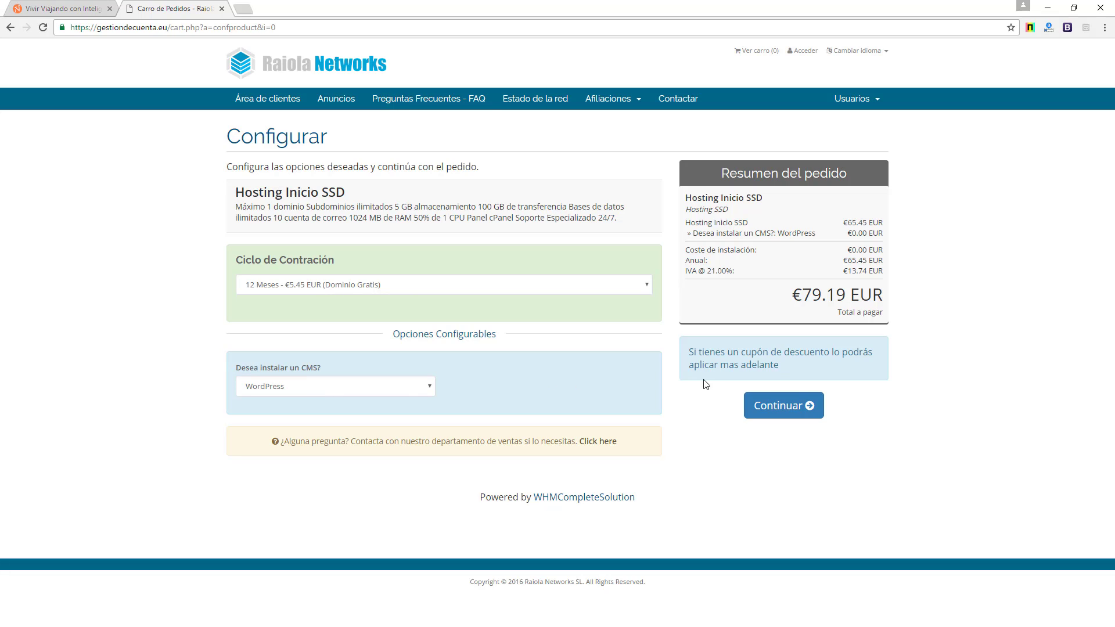
- Continue past plan configuration to the cart confirmation showing 20% off and €63.36 EUR total
left_click(763, 411)
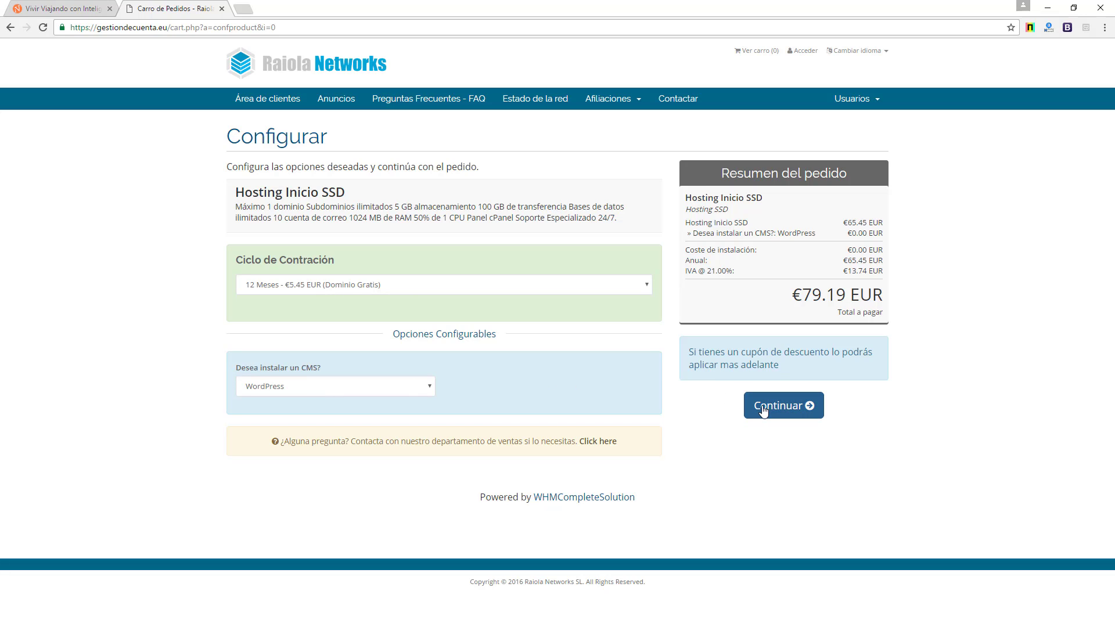
left_click(804, 409)
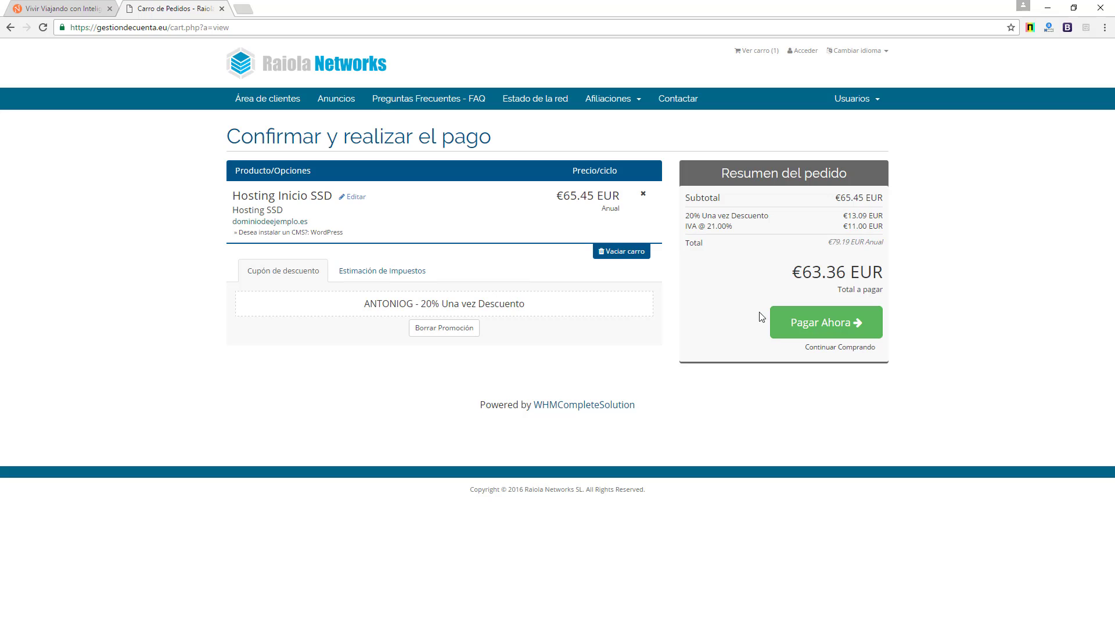
- Go to Pagar Ahora and enter the customer's first name, surname, e-mail and phone number
left_click(836, 326)
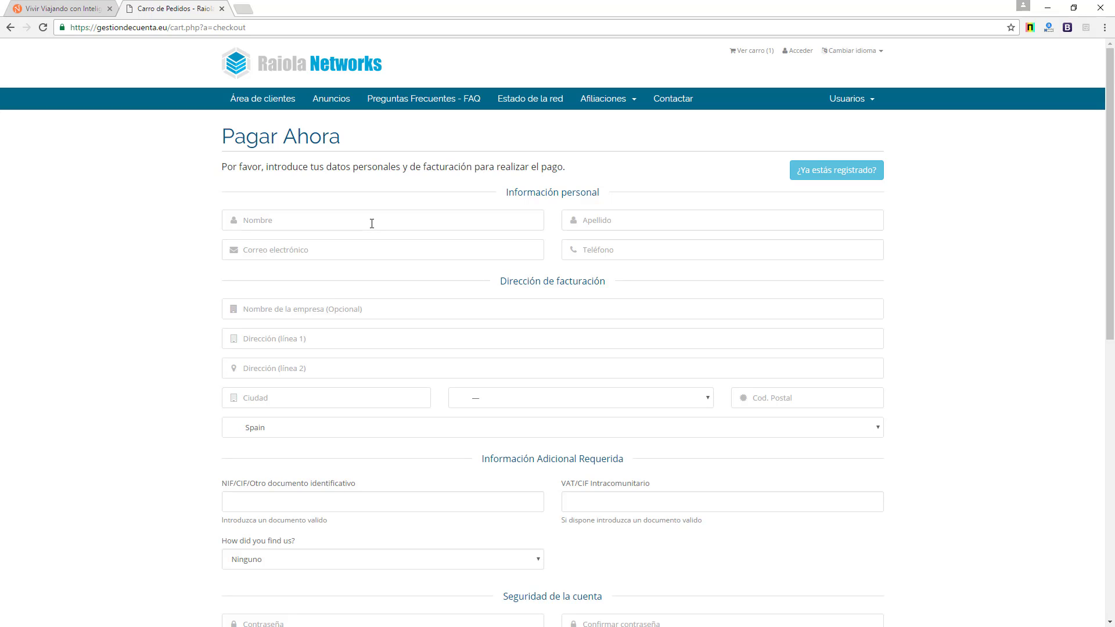
key("Tab")
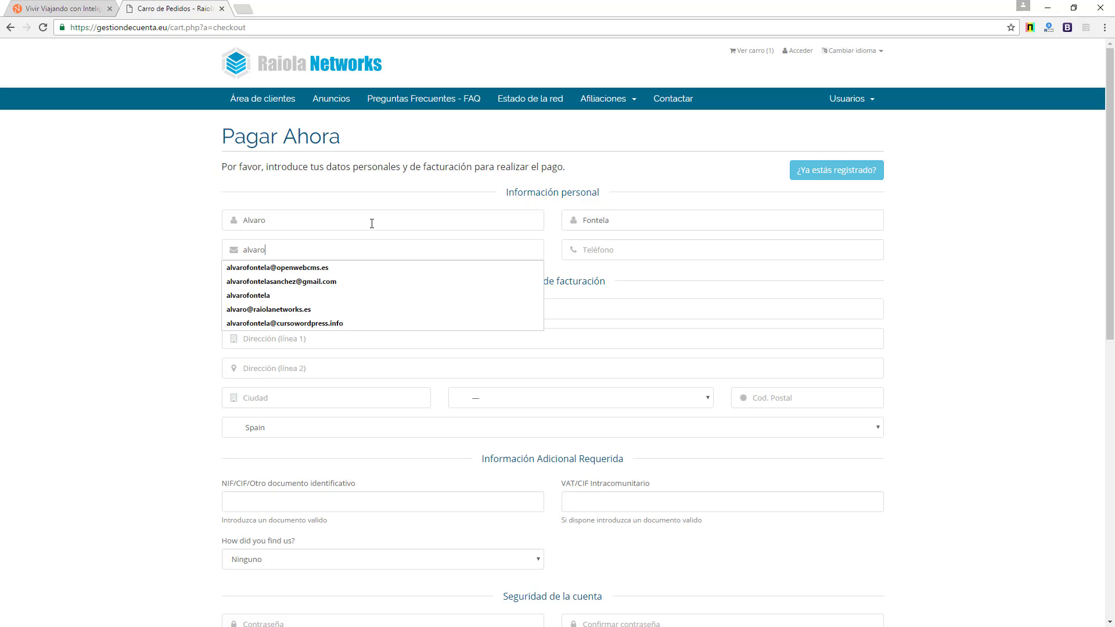
left_click(359, 281)
left_click(603, 252)
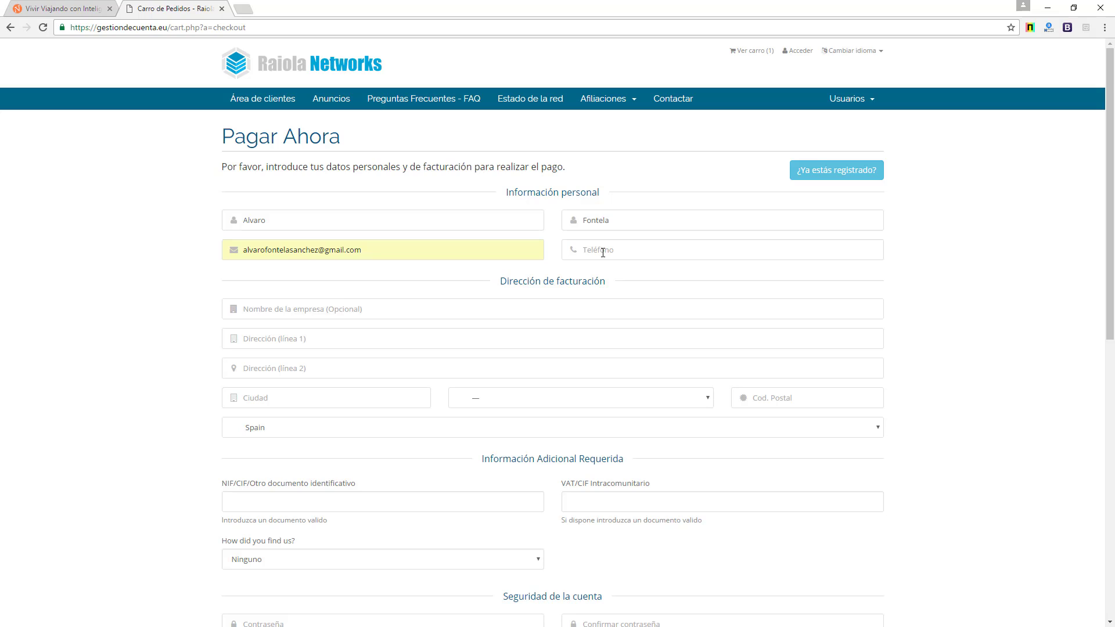
- Fill in the billing address line and the customer's city
left_click(369, 312)
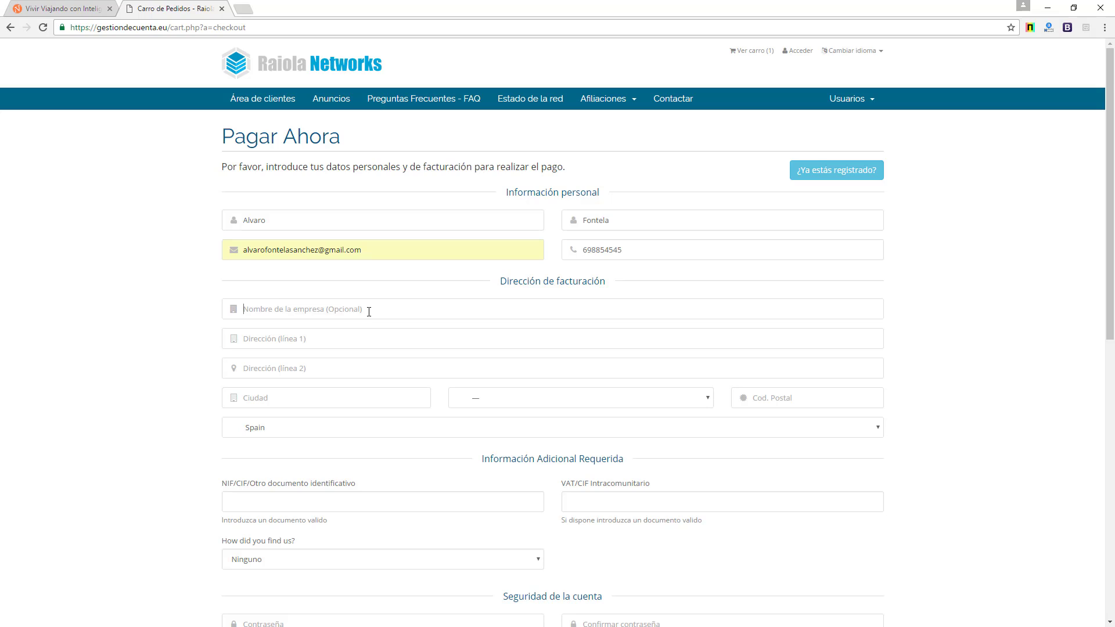
left_click(342, 332)
type("AAAAAAAA")
left_click(306, 396)
type("Lugo")
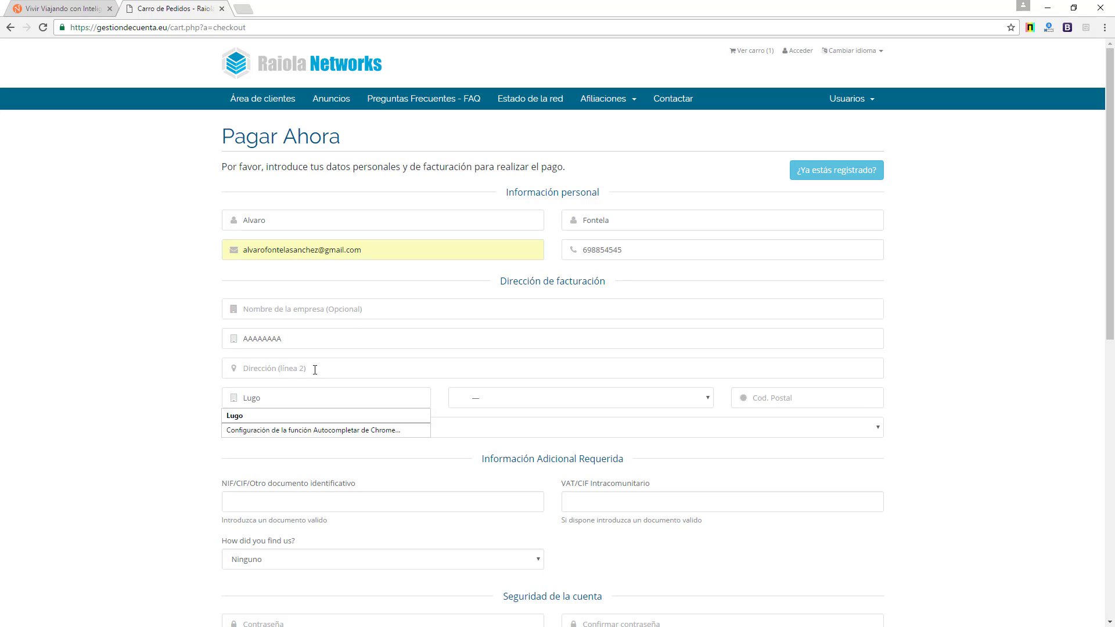
key("Escape")
- Select the province matching the city and enter the customer's postal code
left_click(598, 397)
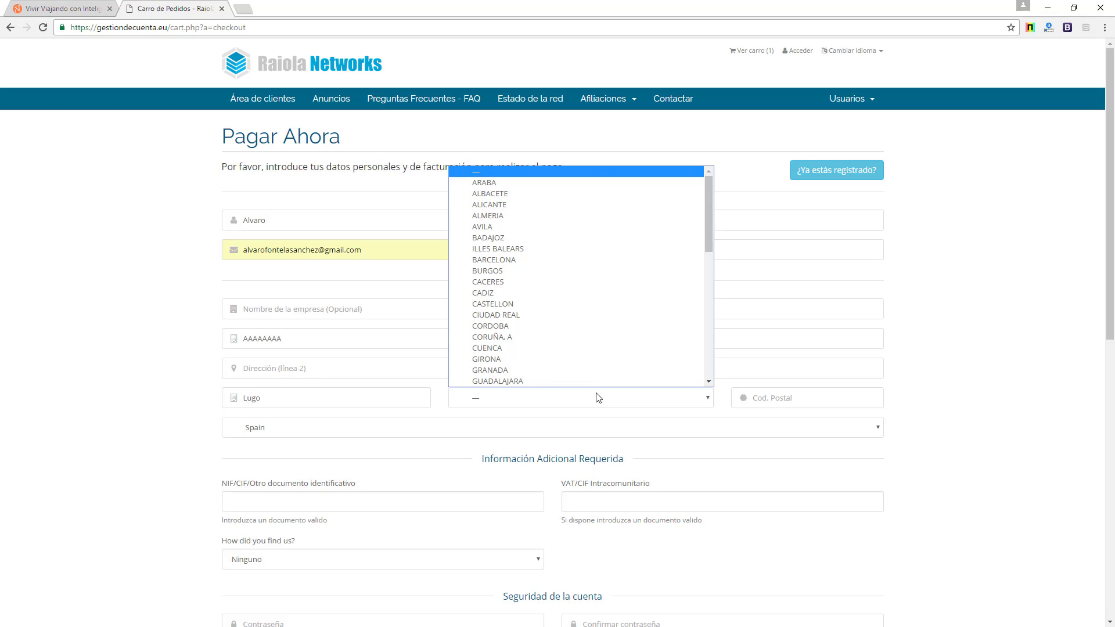
scroll(537, 284, "down", 10)
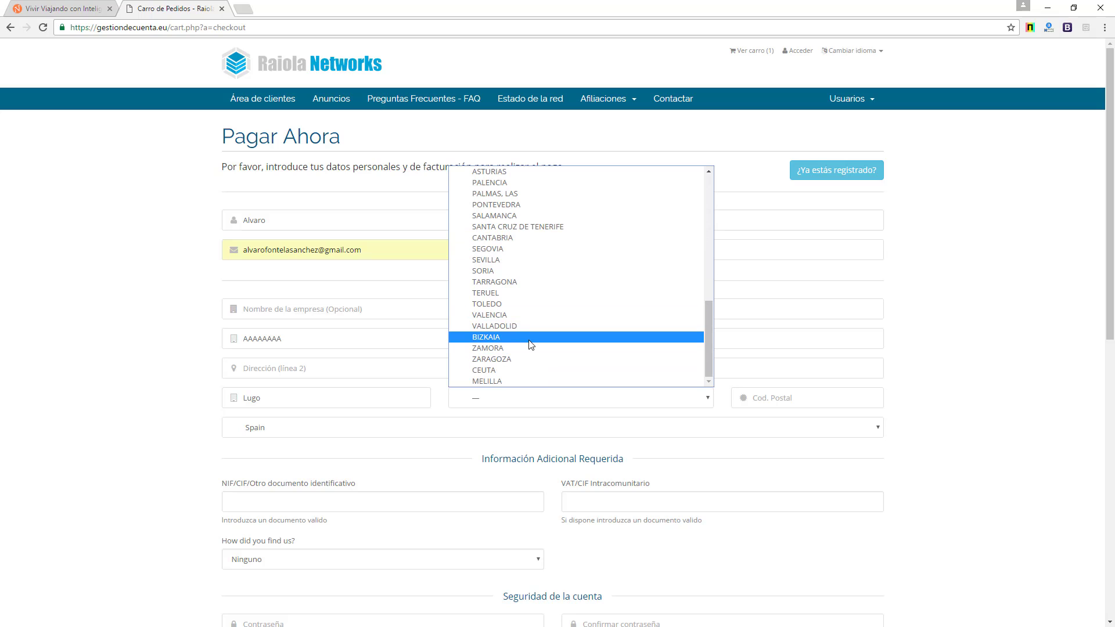
scroll(532, 312, "up", 3)
left_click(513, 221)
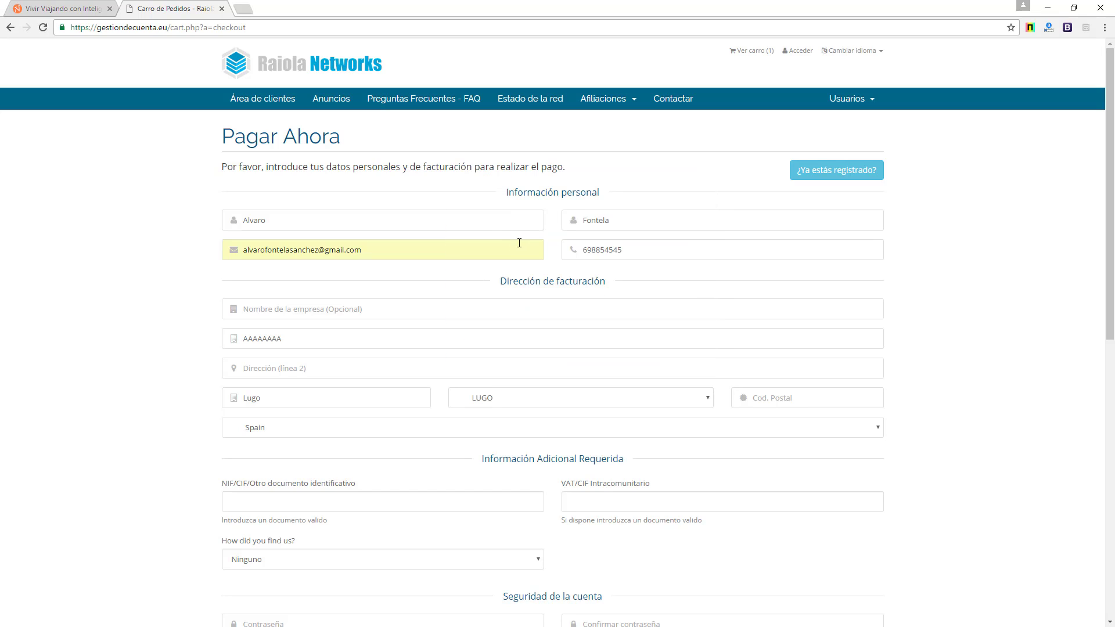
left_click(777, 389)
type("270")
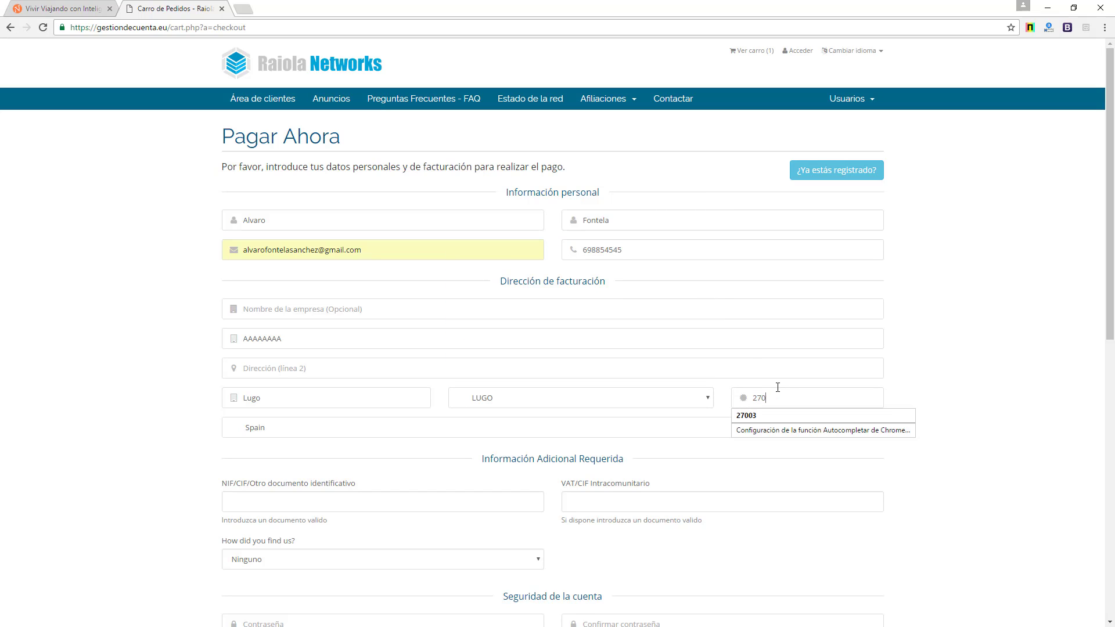
type("03.")
key("BackSpace")
- Enter the customer's NIF identification number, correcting its final character
scroll(483, 462, "down", 1)
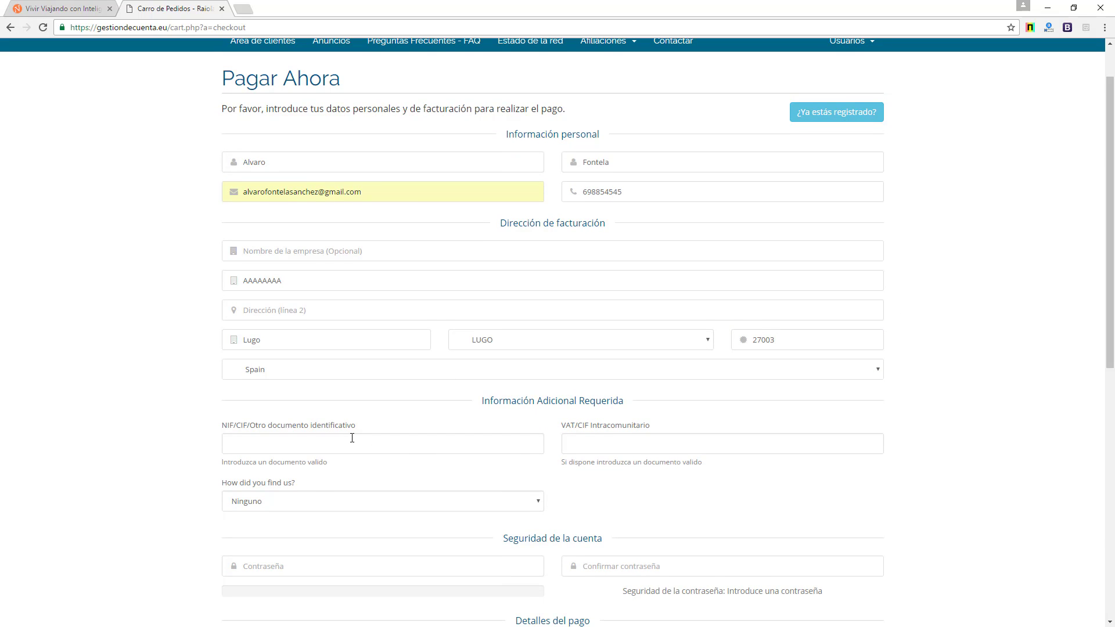
key("shift+Left")
key("shift+Left")
left_click(617, 444)
- Leave 'How did you find us?' set to Ninguno
scroll(284, 487, "down", 4)
left_click(404, 271)
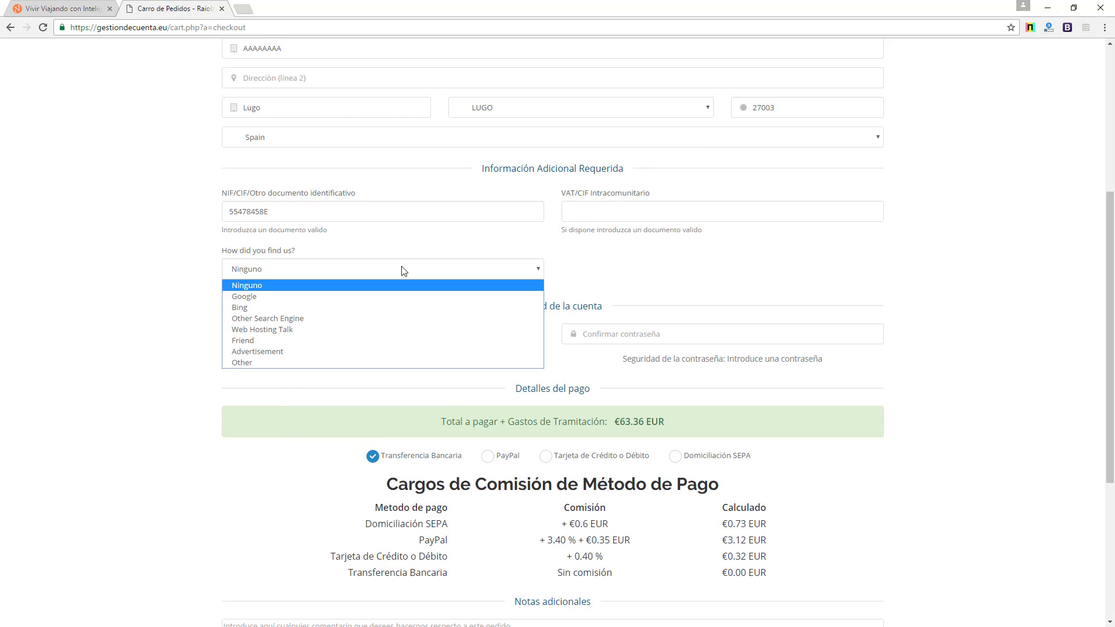
left_click(404, 271)
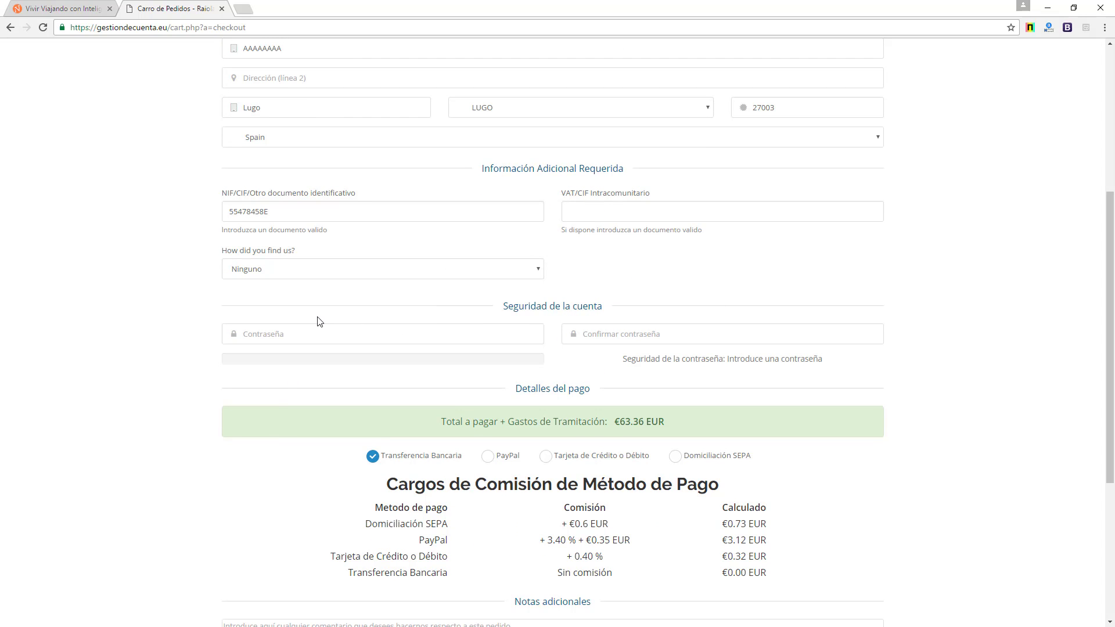
- Type the account password and begin its confirmation
left_click(364, 339)
type("******")
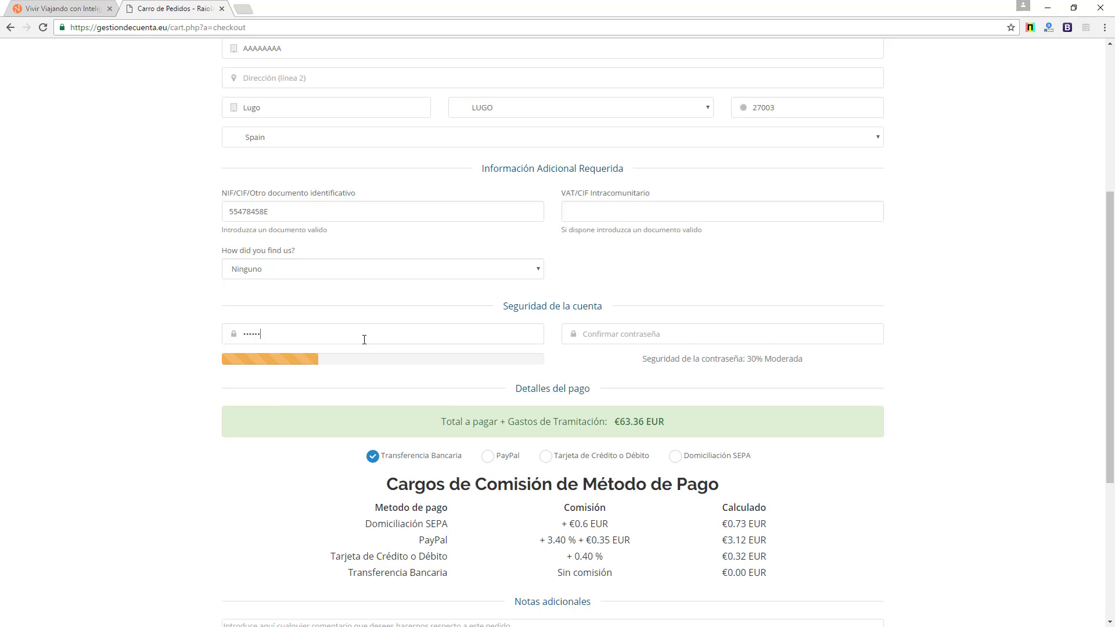
type("*****")
key("Tab")
type("***")
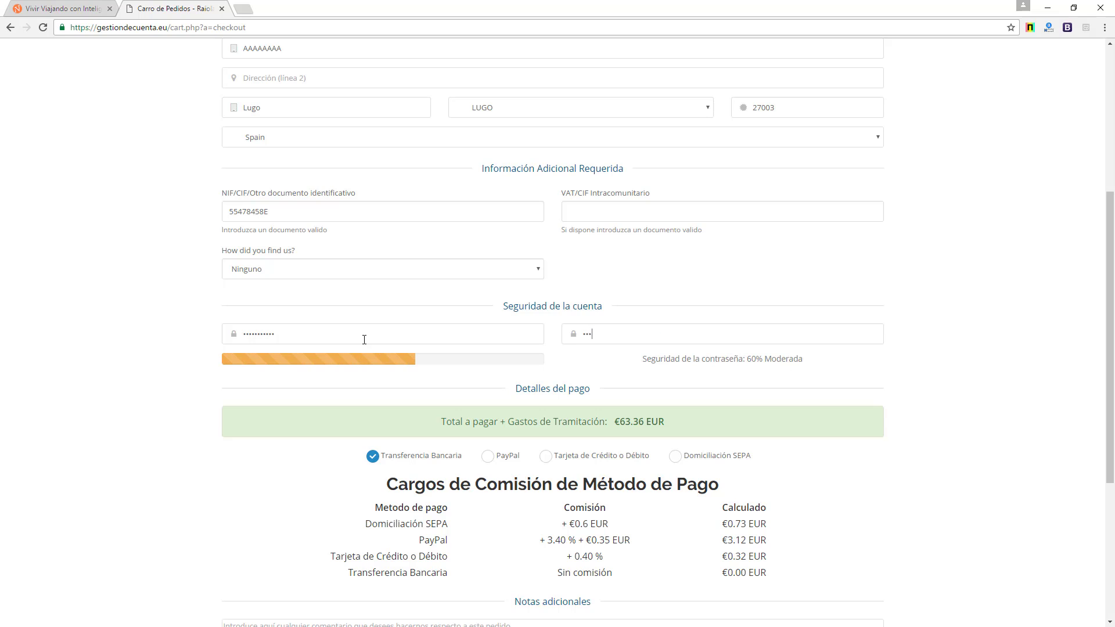
type("***")
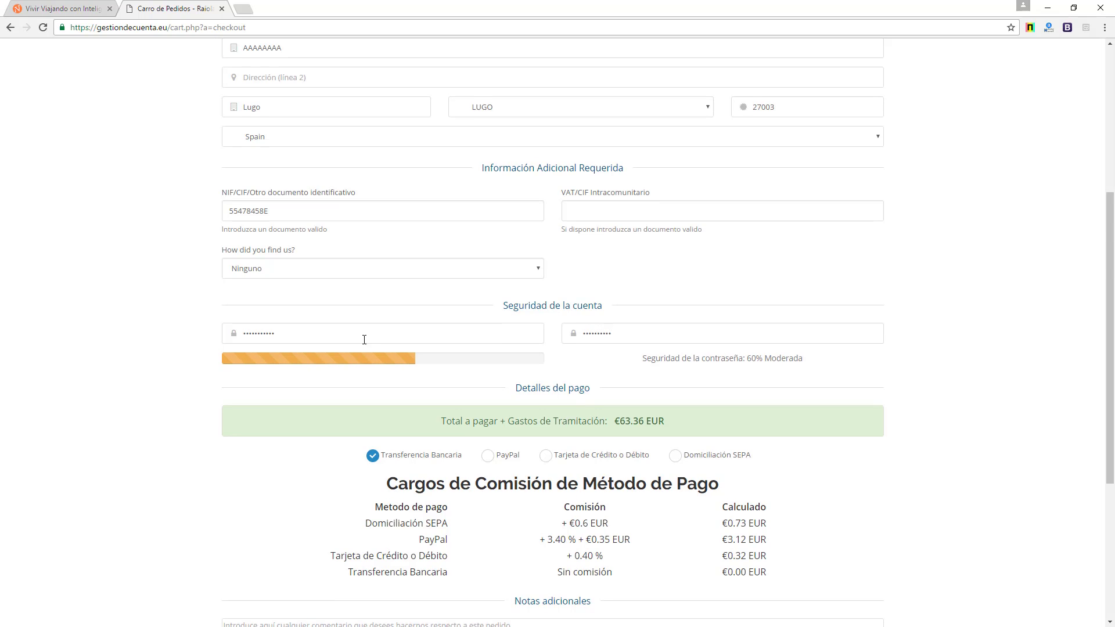
- Choose Tarjeta de Crédito o Débito, accept the terms and submit the order
scroll(364, 341, "down", 3)
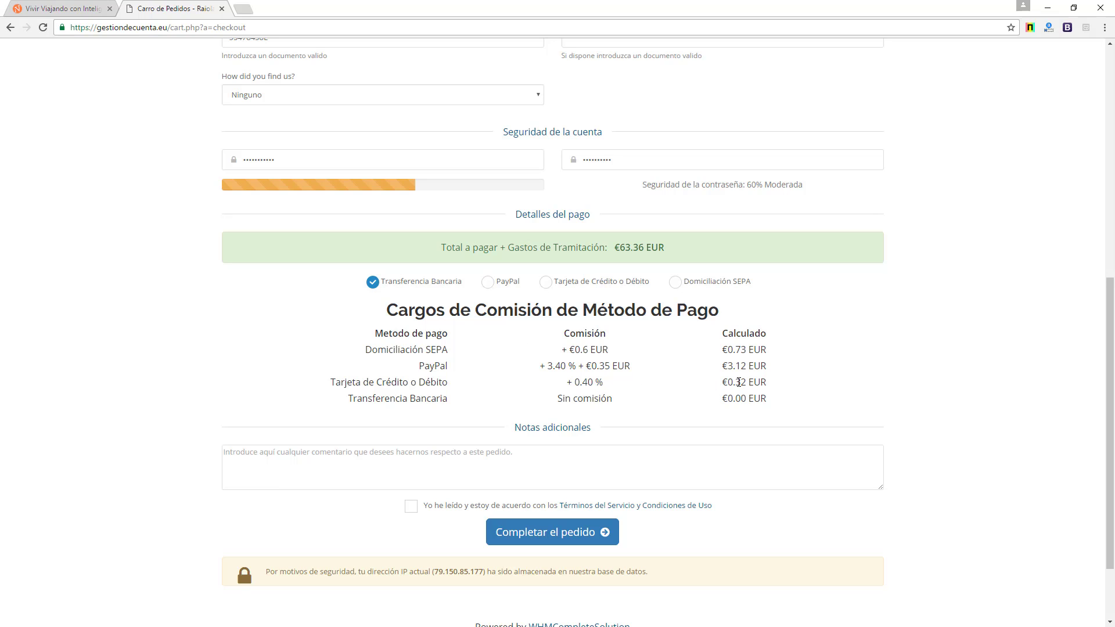
left_click(584, 284)
left_click(416, 513)
scroll(441, 508, "down", 2)
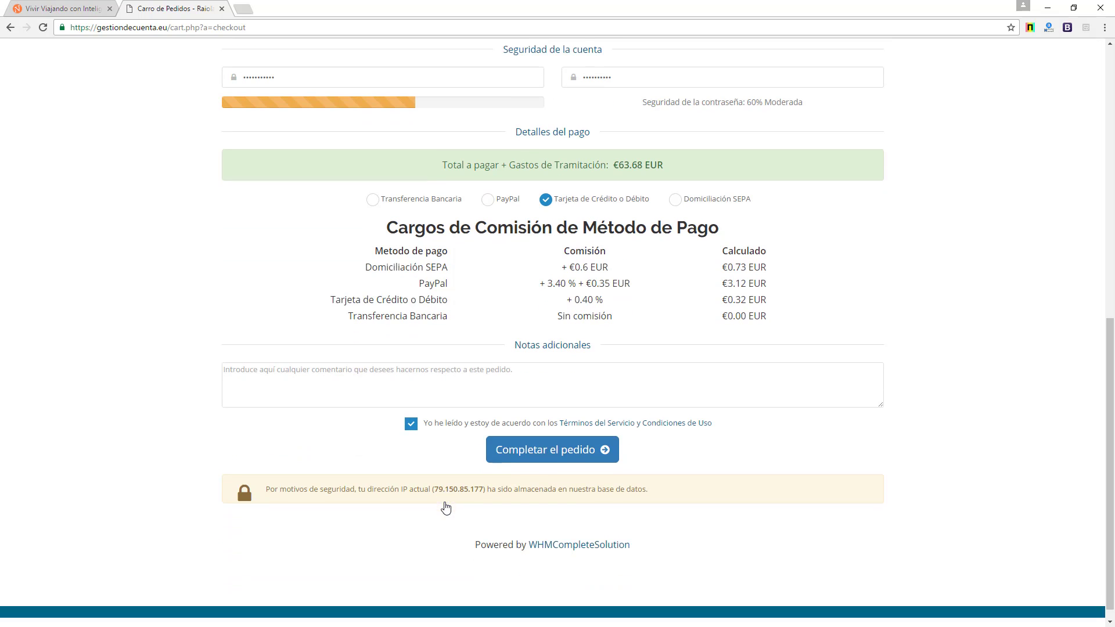
left_click(542, 446)
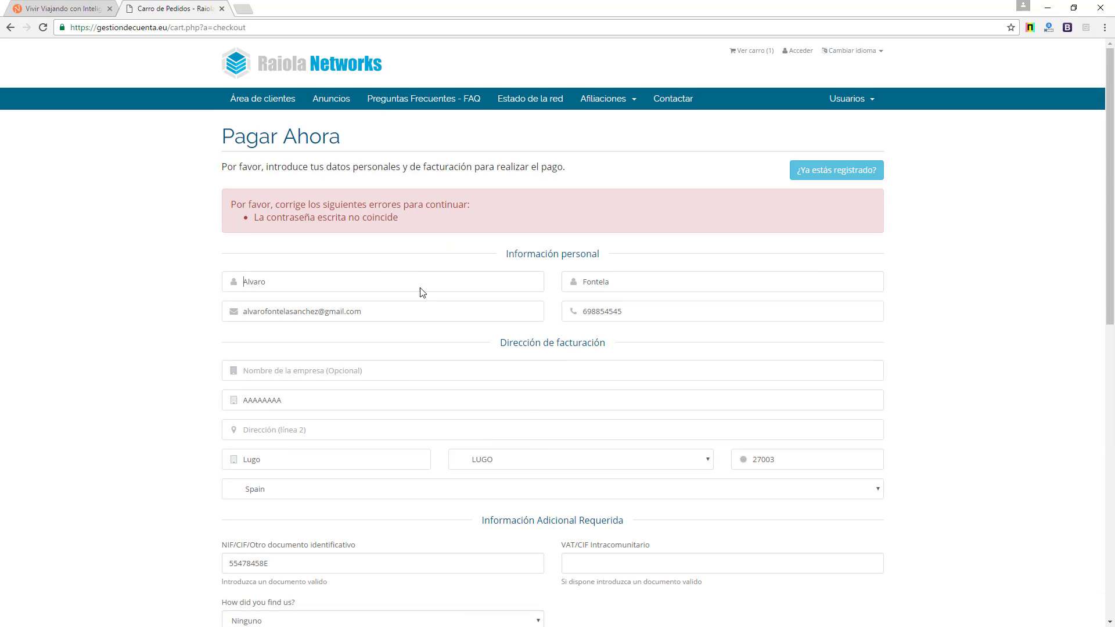
- Re-enter the account password and a matching confirmation password
scroll(418, 293, "down", 5)
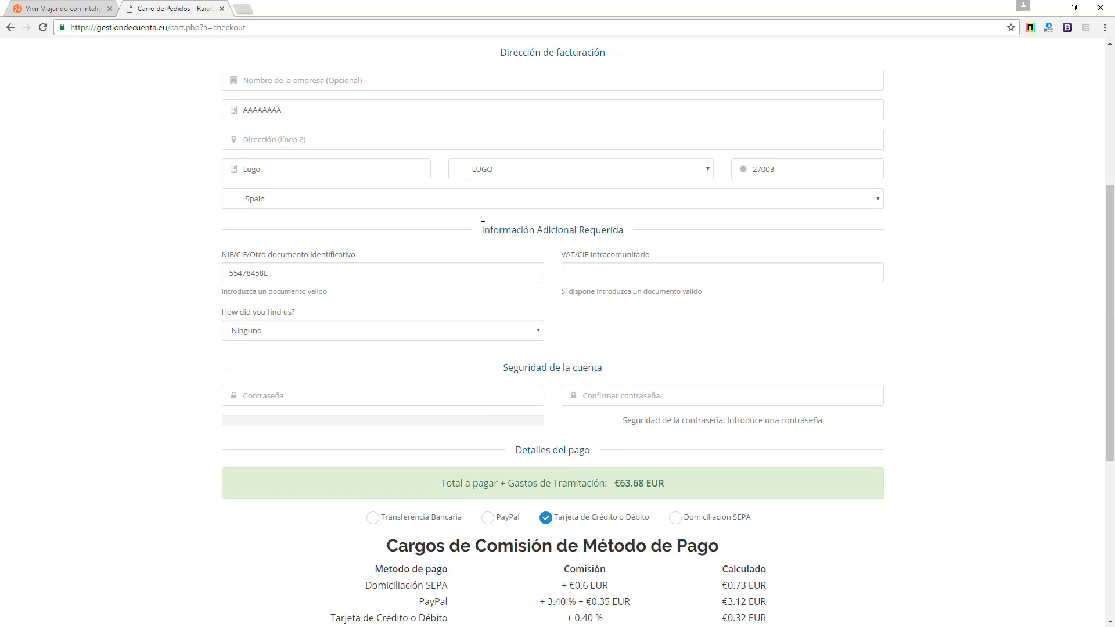
scroll(482, 226, "down", 1)
left_click(430, 331)
type("***")
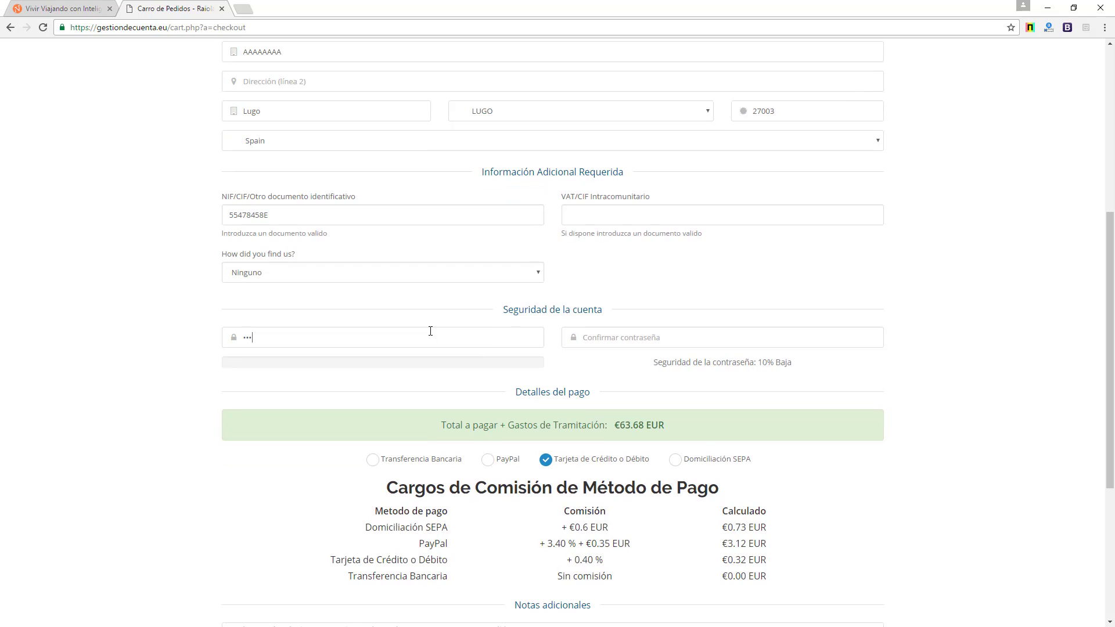
type("*******")
key("Tab")
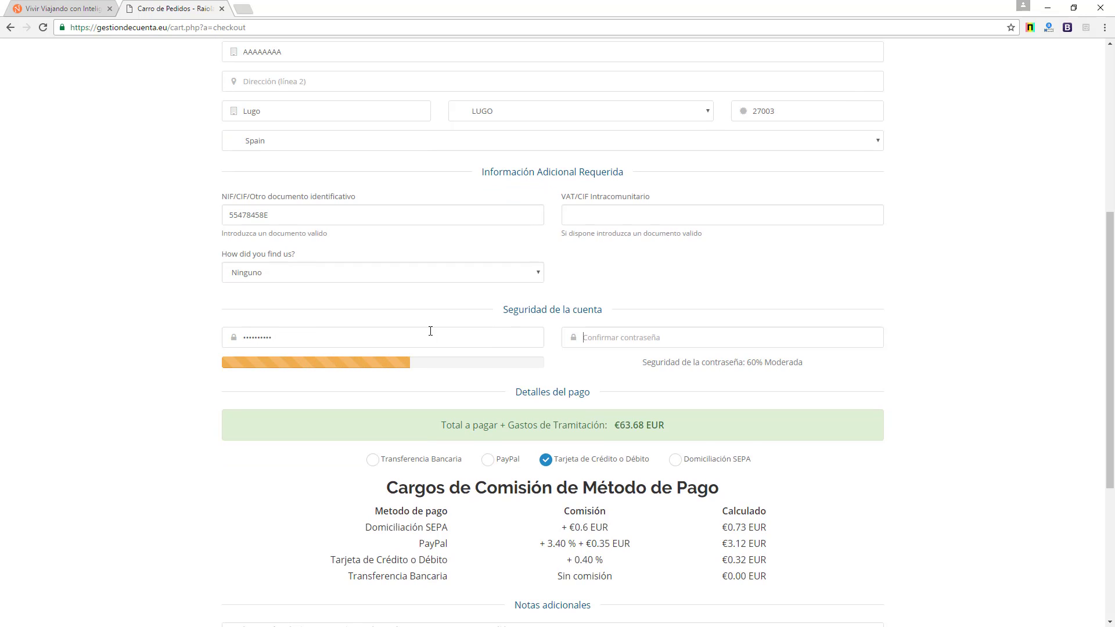
type("******")
- Accept the terms of service again and resubmit with Completar el pedido
scroll(430, 331, "down", 5)
left_click(410, 409)
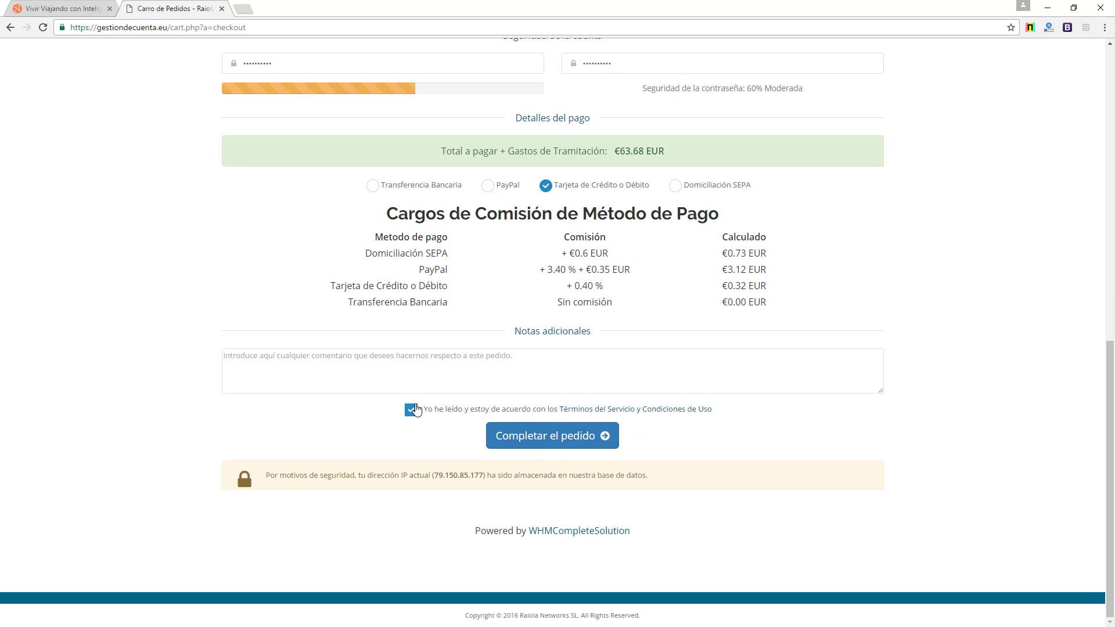
left_click(527, 435)
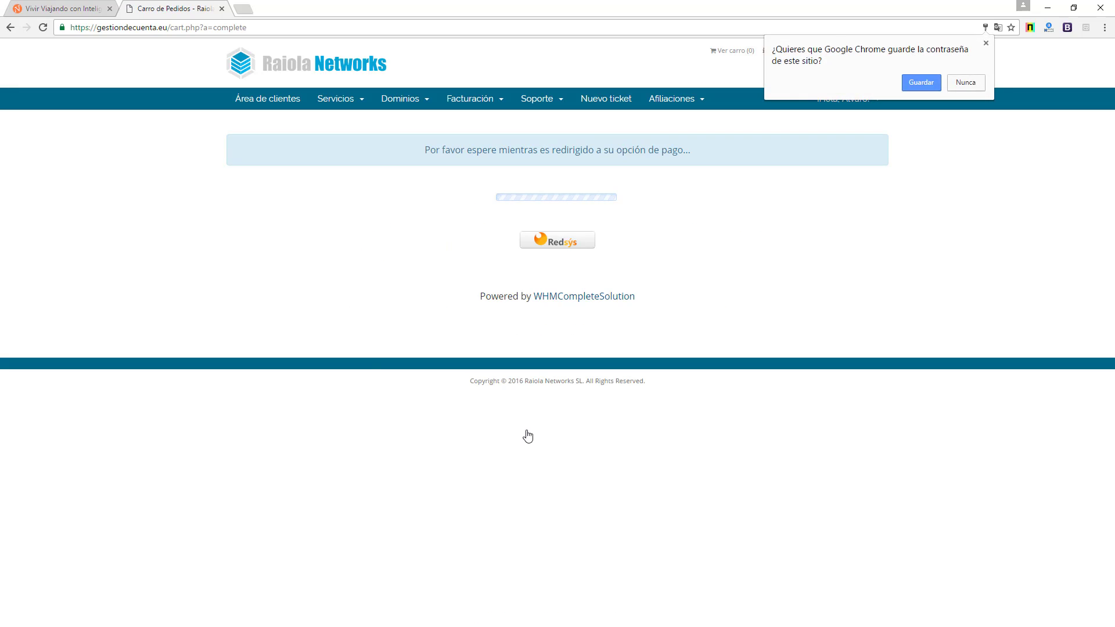
- Choose Nunca on Chrome's save-password prompt and wait for the Redsys card payment redirect
left_click(971, 83)
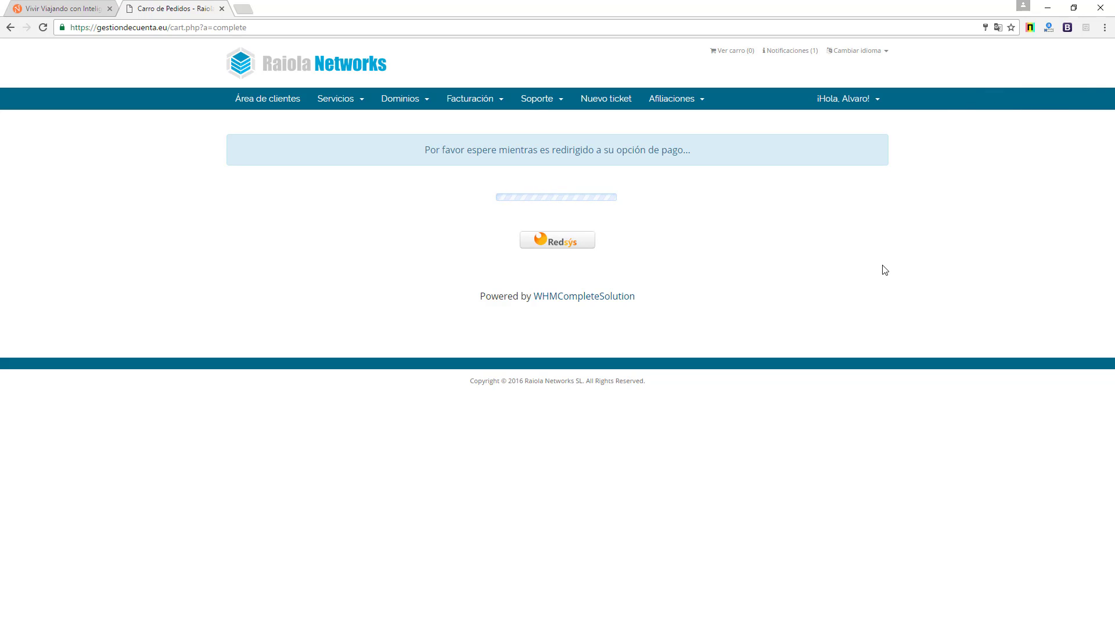